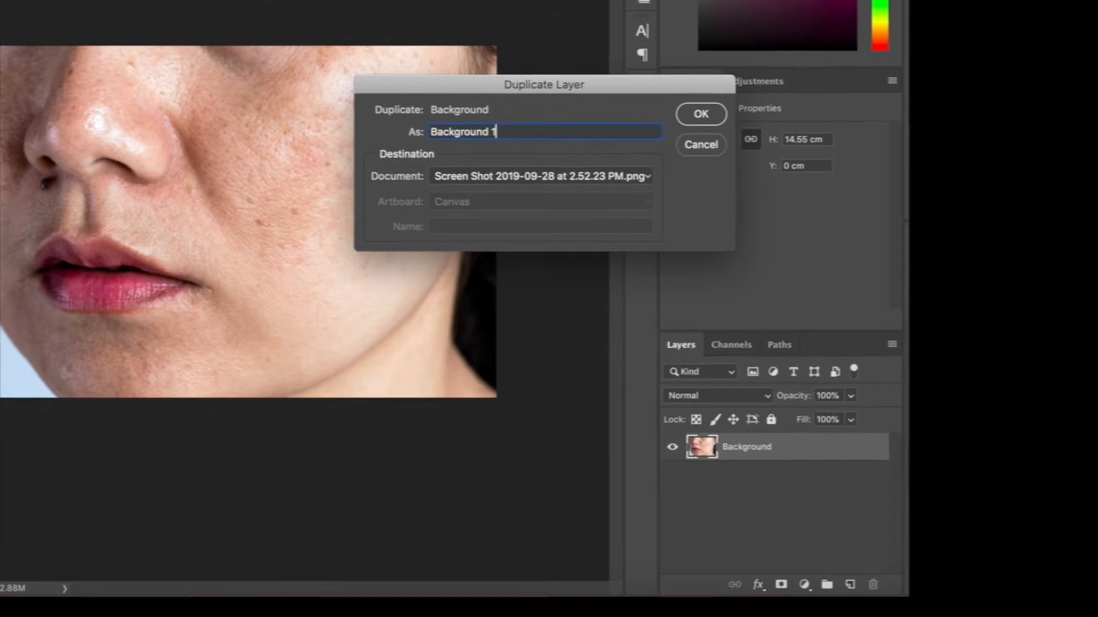
{"action": "key", "text": "BackSpace"}
{"action": "type", "text": "2"}
{"action": "left_click", "coordinate": [685, 76]}
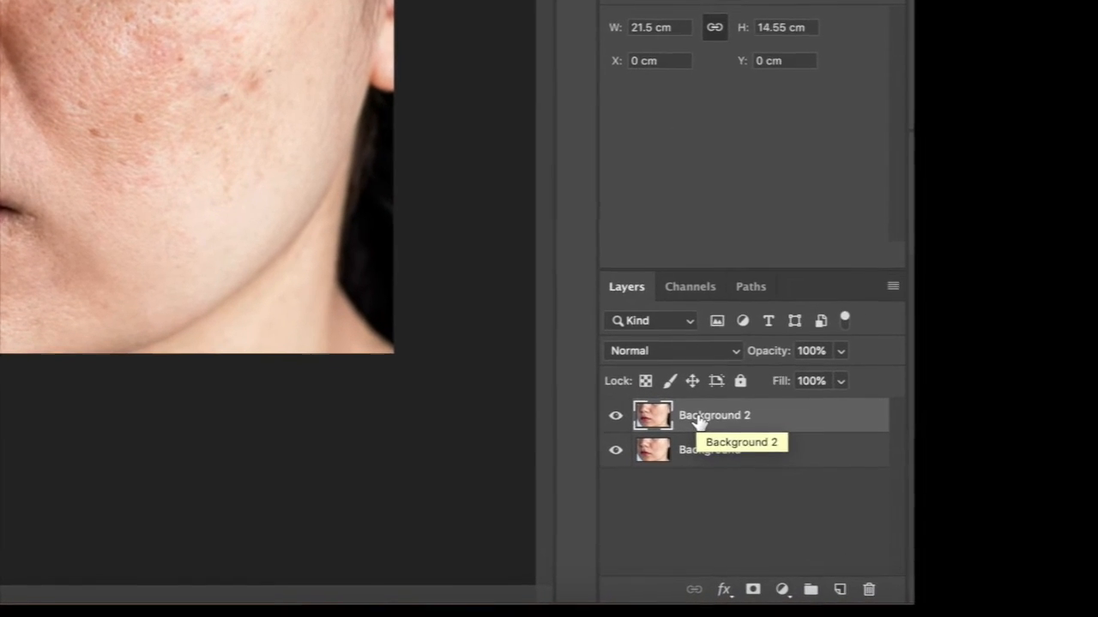
{"action": "key", "text": "Delete"}
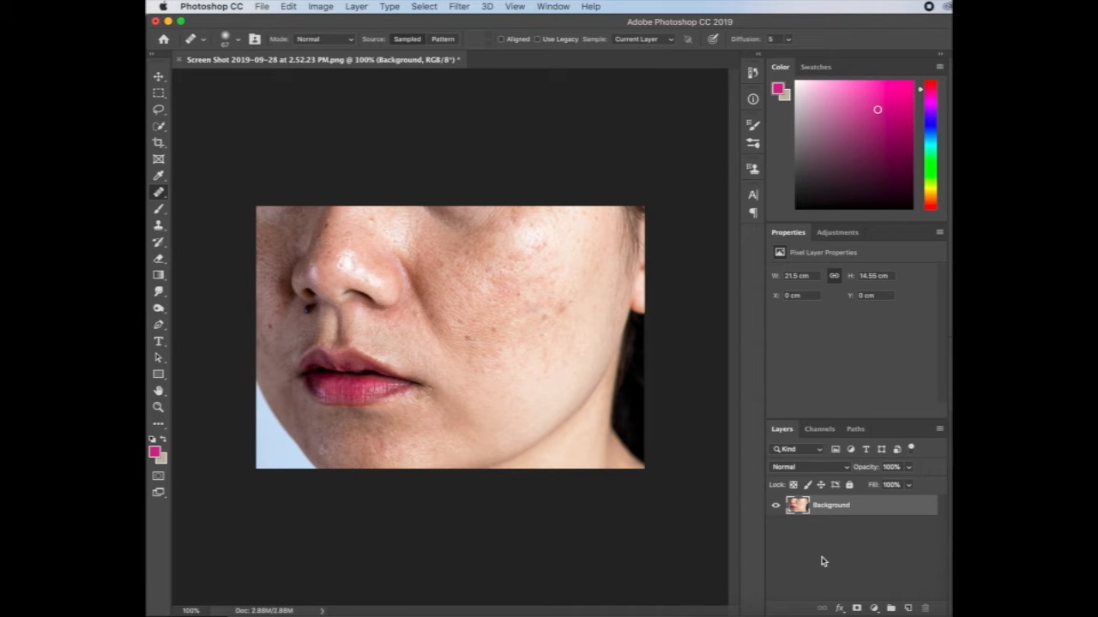
Duplicate the Background layer, keeping the suggested name Background copy.
{"action": "right_click", "coordinate": [825, 511]}
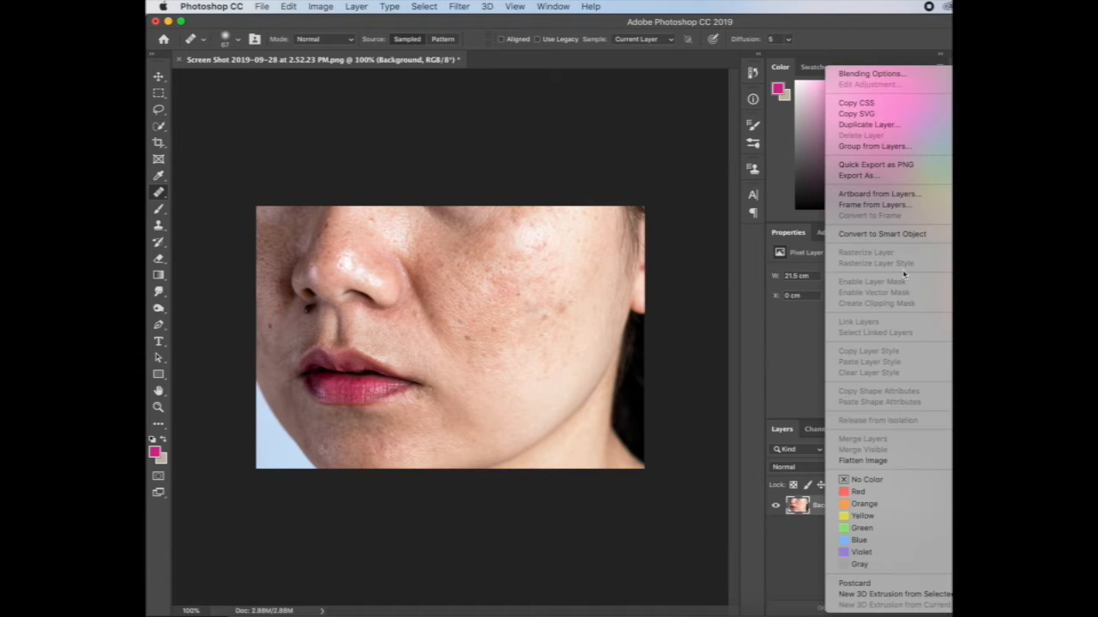
{"action": "left_click", "coordinate": [892, 126]}
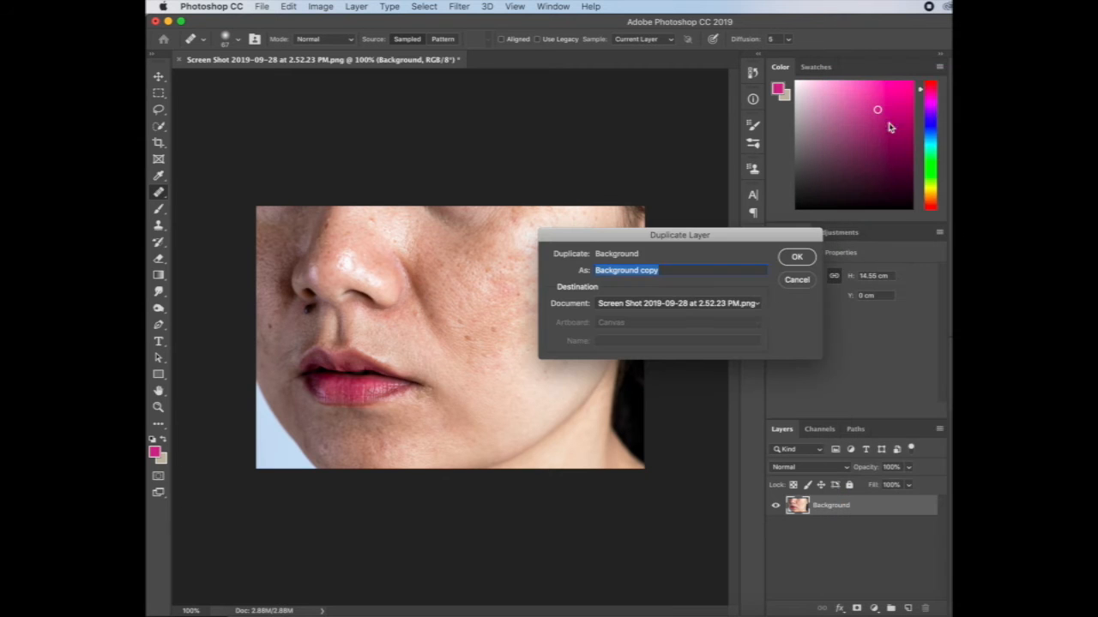
{"action": "left_click", "coordinate": [795, 258]}
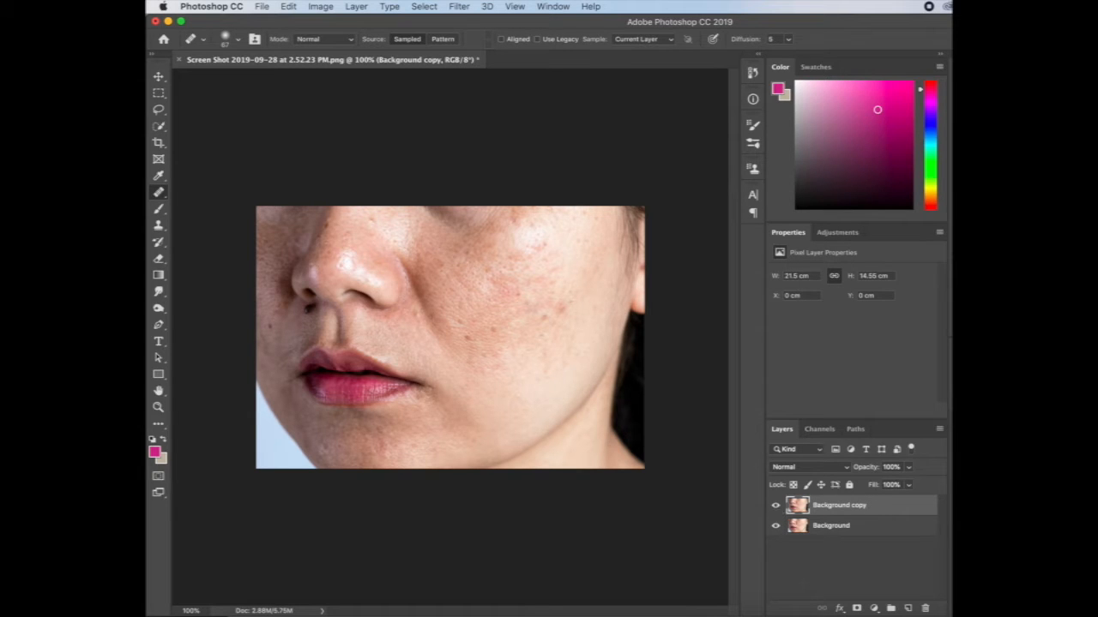
Examine the blemishes on the nose, the cheek and around the mouth up close.
{"action": "key", "text": "super+equal"}
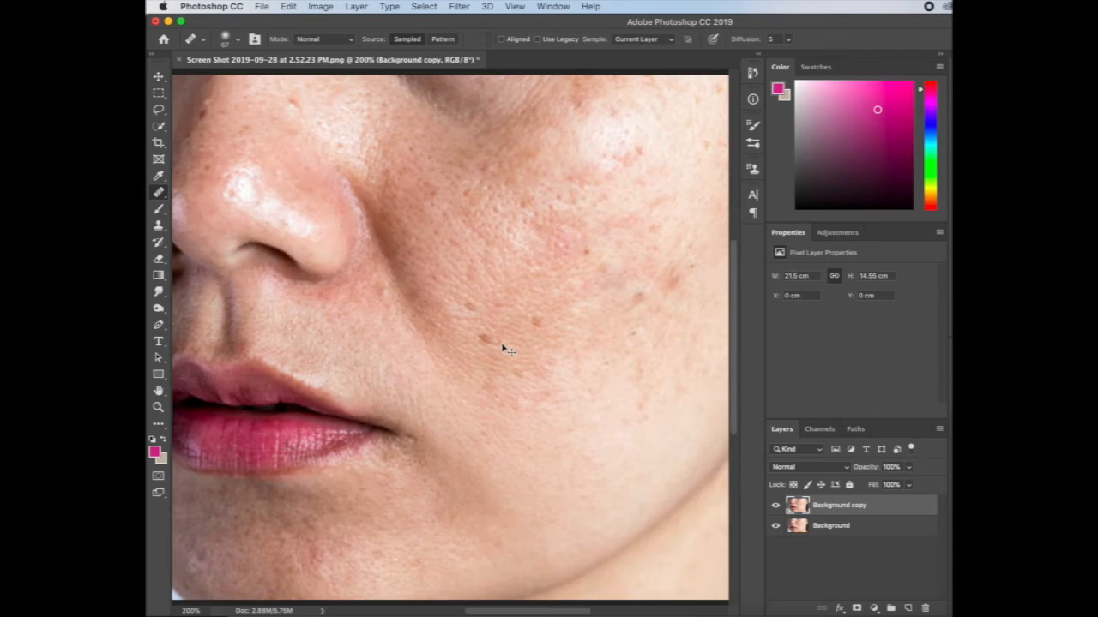
{"action": "key", "text": "super+equal"}
{"action": "key", "text": "super+minus"}
{"action": "scroll", "coordinate": [502, 344], "scroll_direction": "up", "scroll_amount": 5}
{"action": "scroll", "coordinate": [502, 345], "scroll_direction": "right", "scroll_amount": 4}
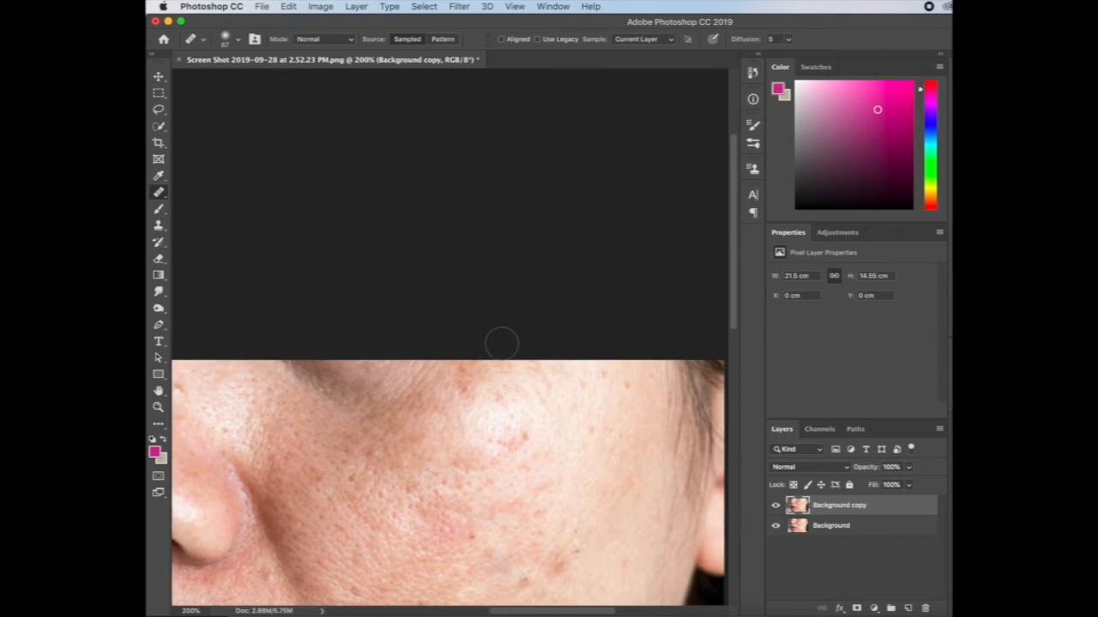
{"action": "scroll", "coordinate": [502, 345], "scroll_direction": "down", "scroll_amount": 5}
{"action": "scroll", "coordinate": [501, 345], "scroll_direction": "left", "scroll_amount": 4}
{"action": "scroll", "coordinate": [507, 343], "scroll_direction": "left", "scroll_amount": 4}
{"action": "scroll", "coordinate": [508, 343], "scroll_direction": "right", "scroll_amount": 4}
{"action": "scroll", "coordinate": [508, 343], "scroll_direction": "down", "scroll_amount": 2}
{"action": "key", "text": "super+minus"}
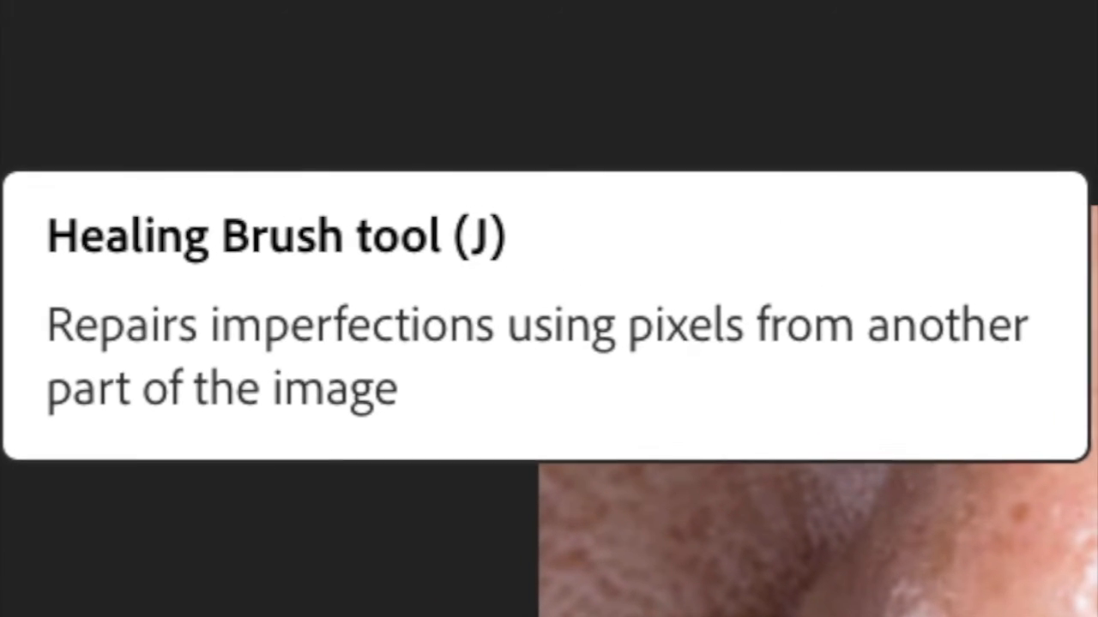
Switch to the Spot Healing Brush and enlarge its brush size.
{"action": "right_click", "coordinate": [45, 90]}
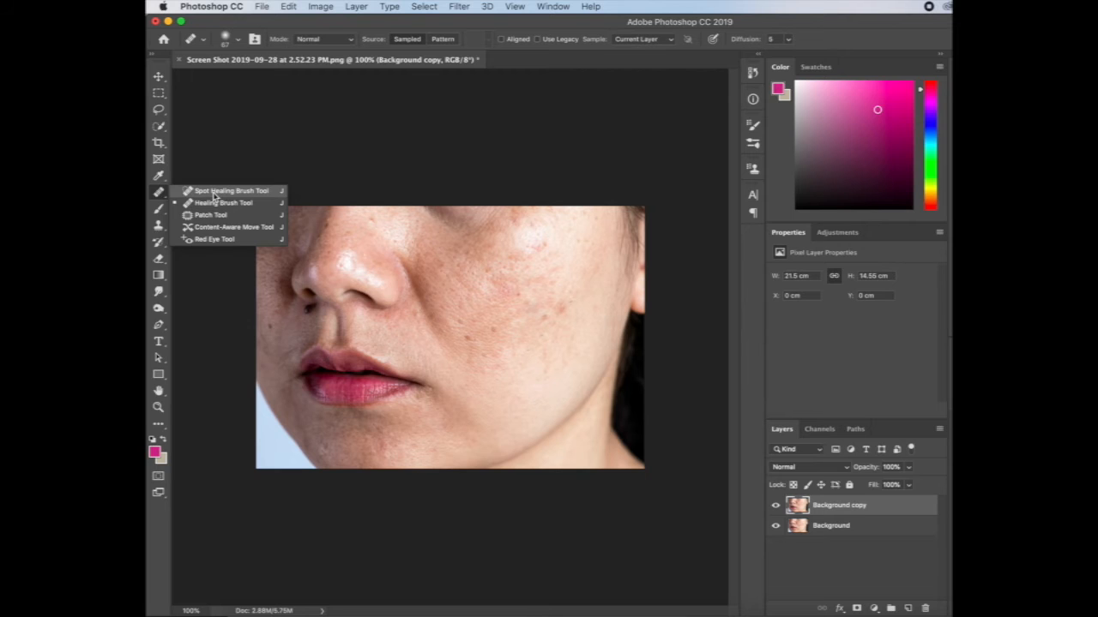
{"action": "left_click", "coordinate": [213, 193]}
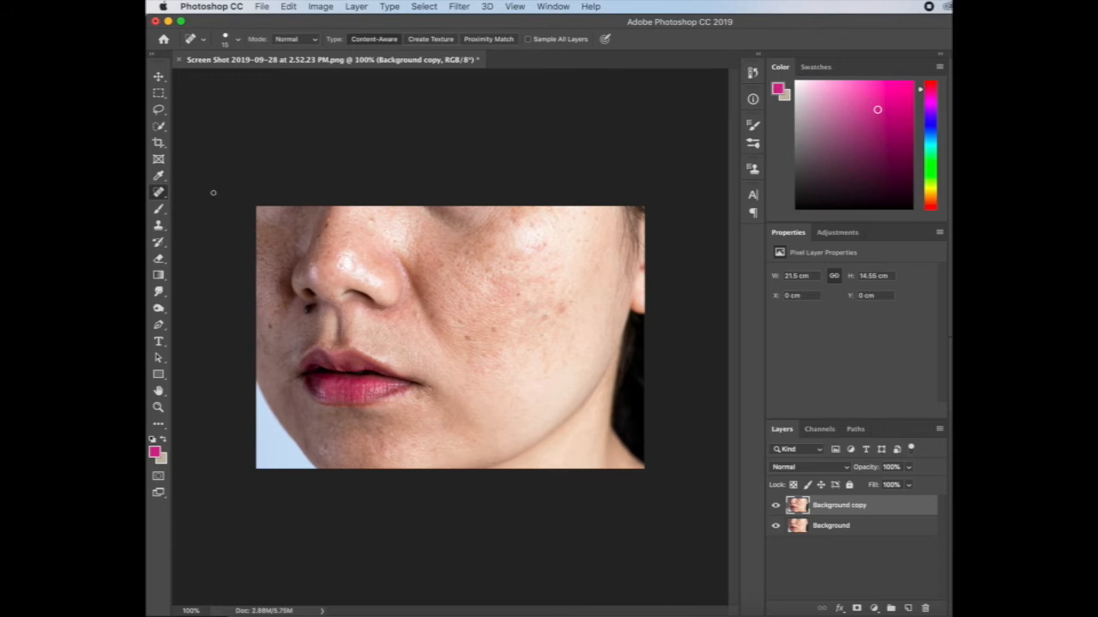
{"action": "left_click", "coordinate": [240, 40]}
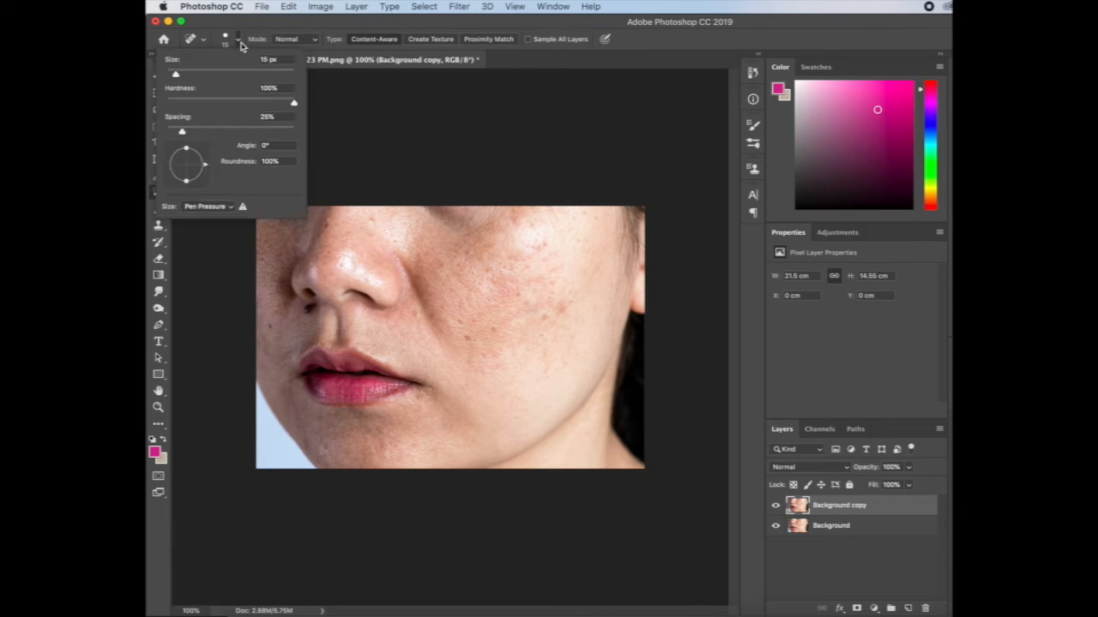
{"action": "left_click", "coordinate": [190, 75]}
{"action": "key", "text": "Return"}
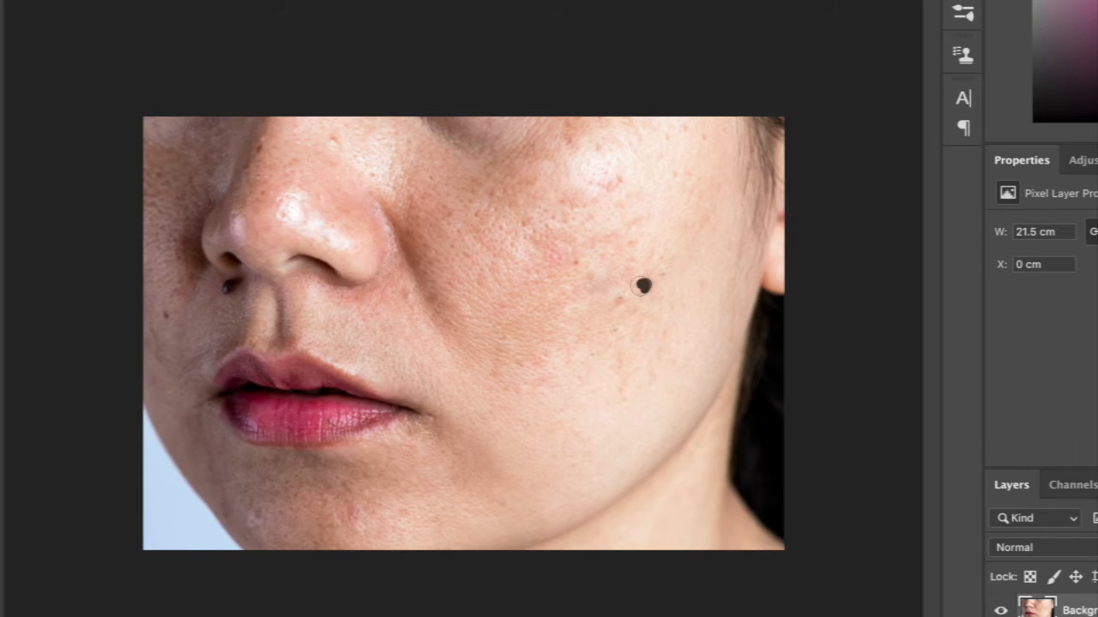
Remove the dark spots and blemishes on the large cheek with the Spot Healing Brush.
{"action": "left_click", "coordinate": [645, 285]}
{"action": "mouse_move", "coordinate": [643, 291]}
{"action": "left_mouse_down"}
{"action": "mouse_move", "coordinate": [617, 299]}
{"action": "mouse_move", "coordinate": [614, 328]}
{"action": "left_mouse_up"}
{"action": "left_click", "coordinate": [647, 288]}
{"action": "left_click", "coordinate": [570, 257]}
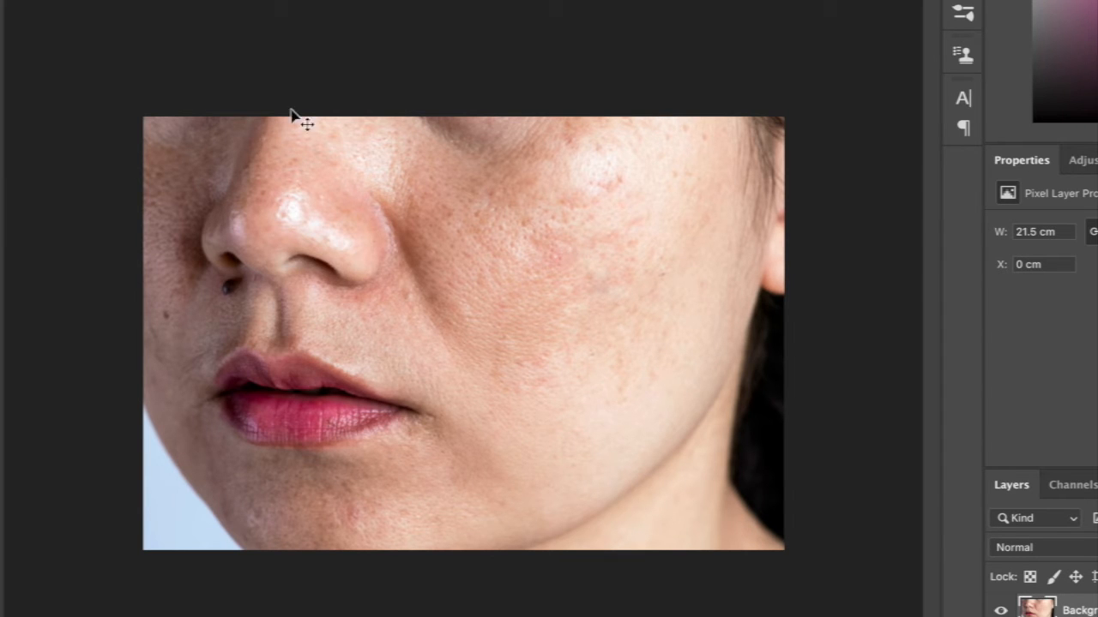
{"action": "left_click", "coordinate": [401, 420]}
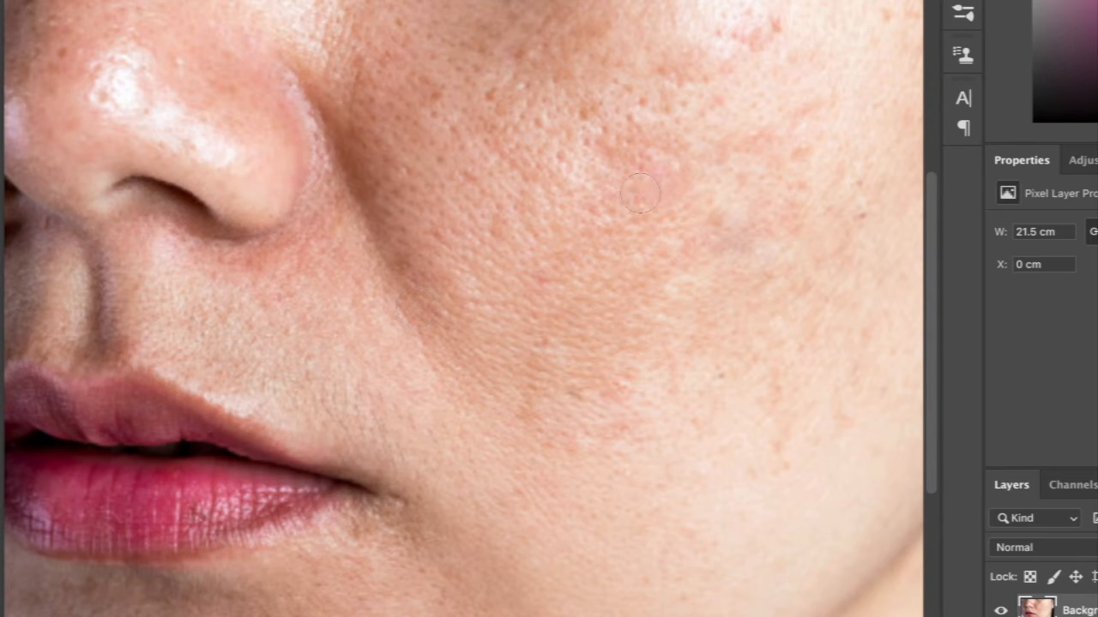
{"action": "left_click", "coordinate": [581, 158]}
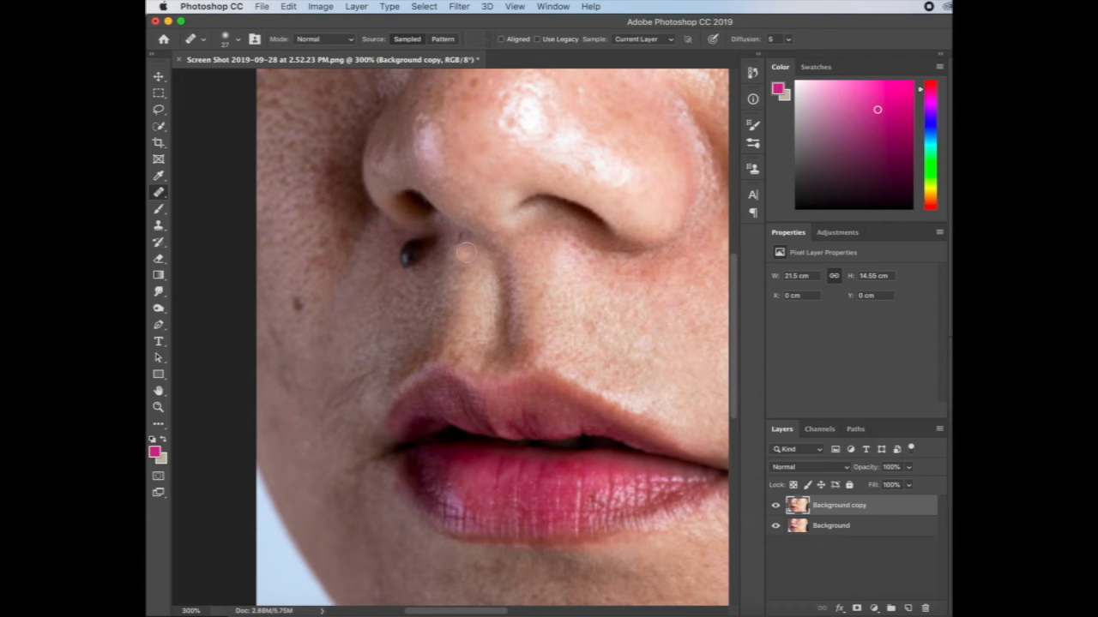
Remove the dark mole under the nostril with the Healing Brush, sampling clean skin just below it.
{"action": "left_click", "coordinate": [419, 284], "text": "alt"}
{"action": "left_click_drag", "start_coordinate": [415, 254], "coordinate": [415, 249]}
{"action": "left_click", "coordinate": [418, 283], "text": "alt"}
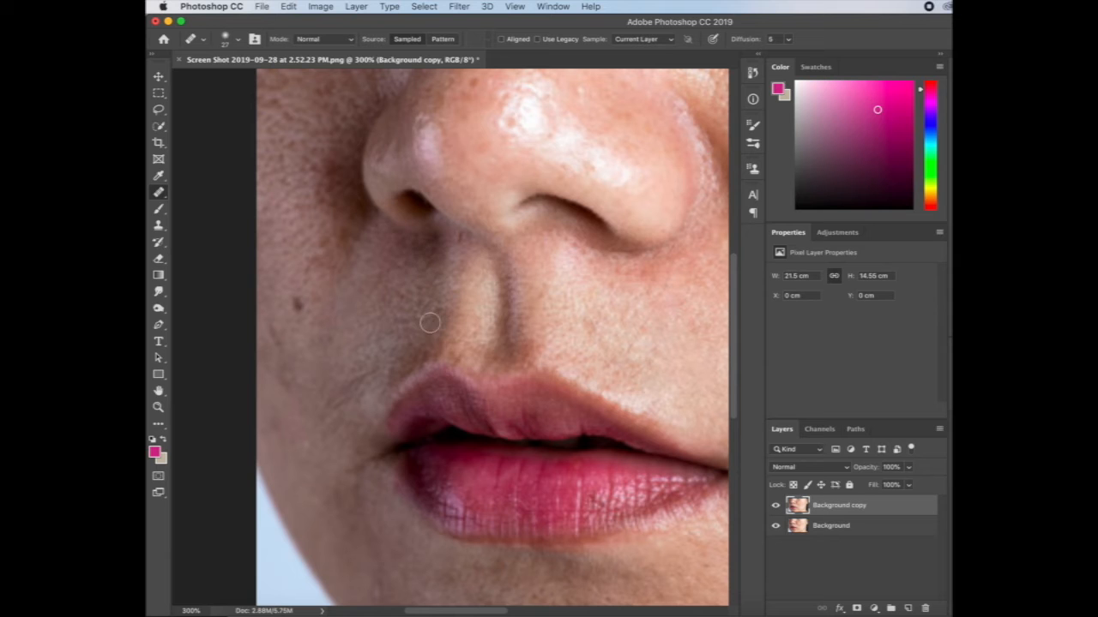
Heal the mole on the shaded cheek and the uneven texture on the large cheek, enlarging the Healing Brush to 52.
{"action": "key", "text": "super+1"}
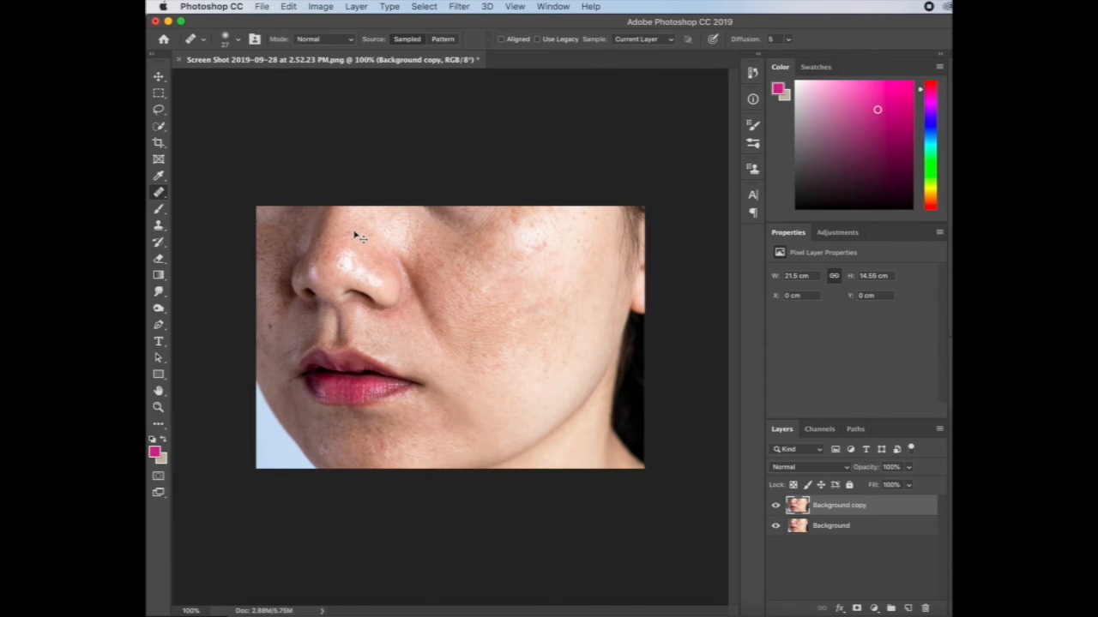
{"action": "key", "text": "super+equal"}
{"action": "key", "text": "super+equal"}
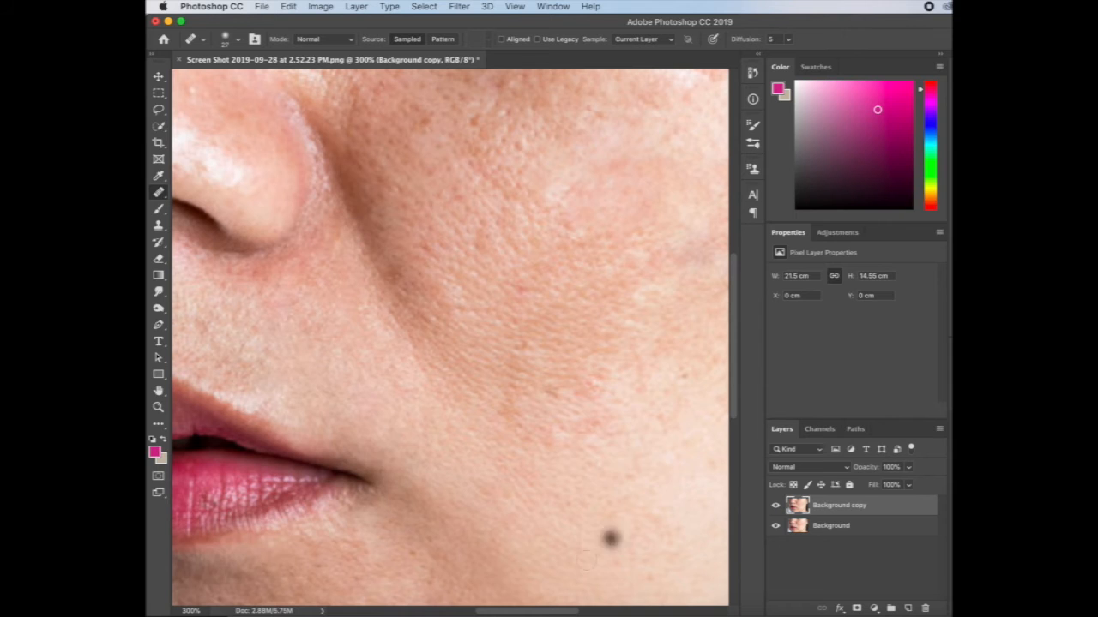
{"action": "scroll", "coordinate": [392, 257], "scroll_direction": "left", "scroll_amount": 5}
{"action": "scroll", "coordinate": [392, 257], "scroll_direction": "down", "scroll_amount": 2}
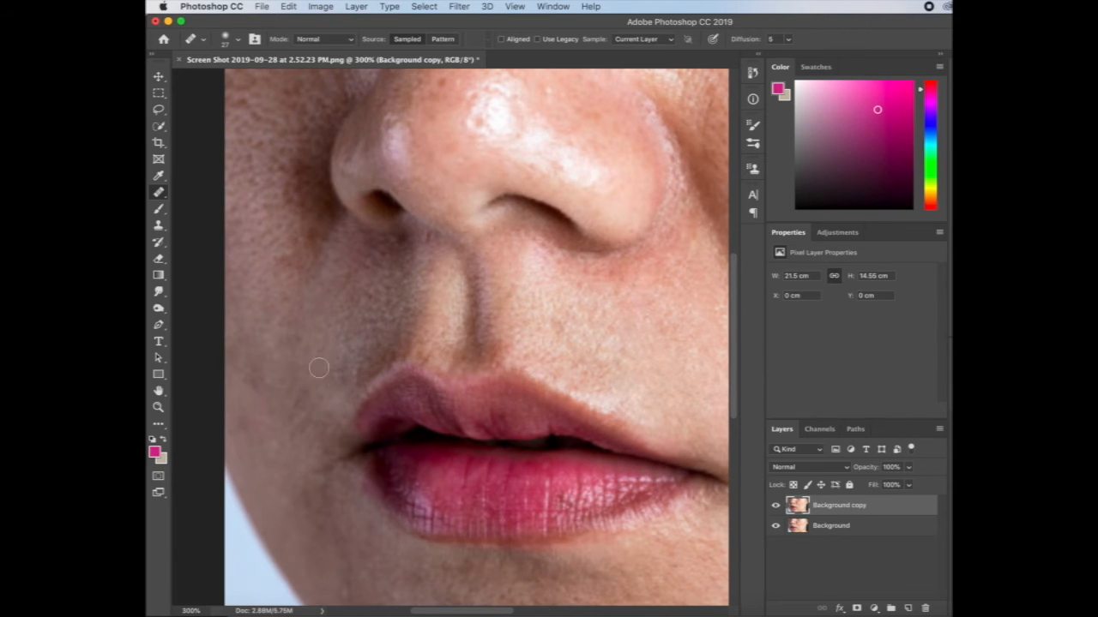
{"action": "scroll", "coordinate": [360, 395], "scroll_direction": "down", "scroll_amount": 3}
{"action": "scroll", "coordinate": [393, 421], "scroll_direction": "right", "scroll_amount": 5}
{"action": "scroll", "coordinate": [393, 420], "scroll_direction": "up", "scroll_amount": 3}
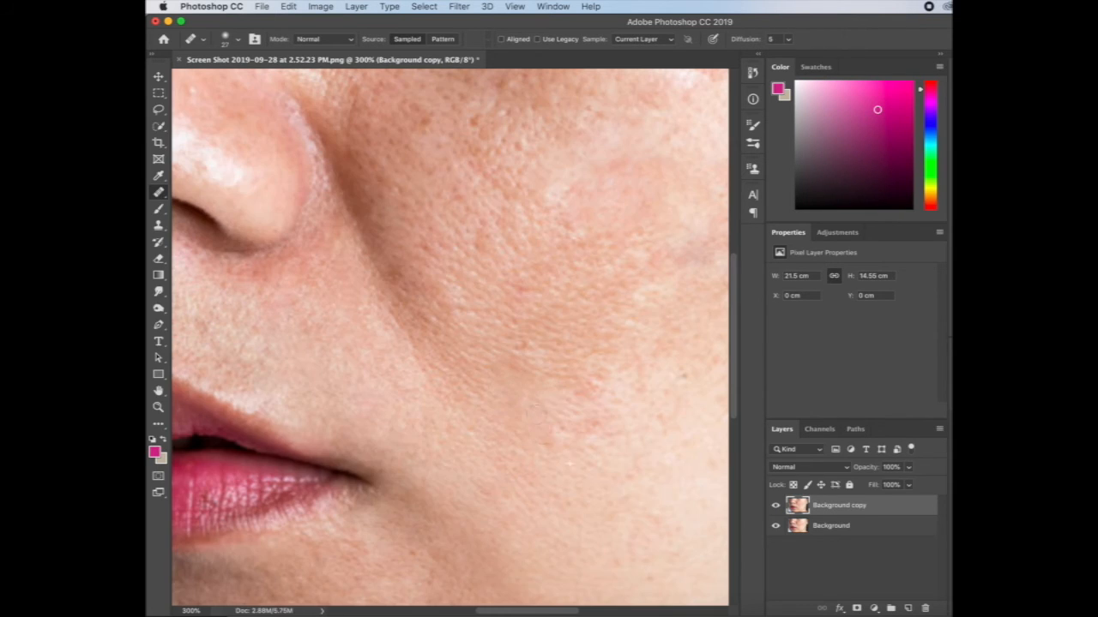
{"action": "key", "text": "super+minus"}
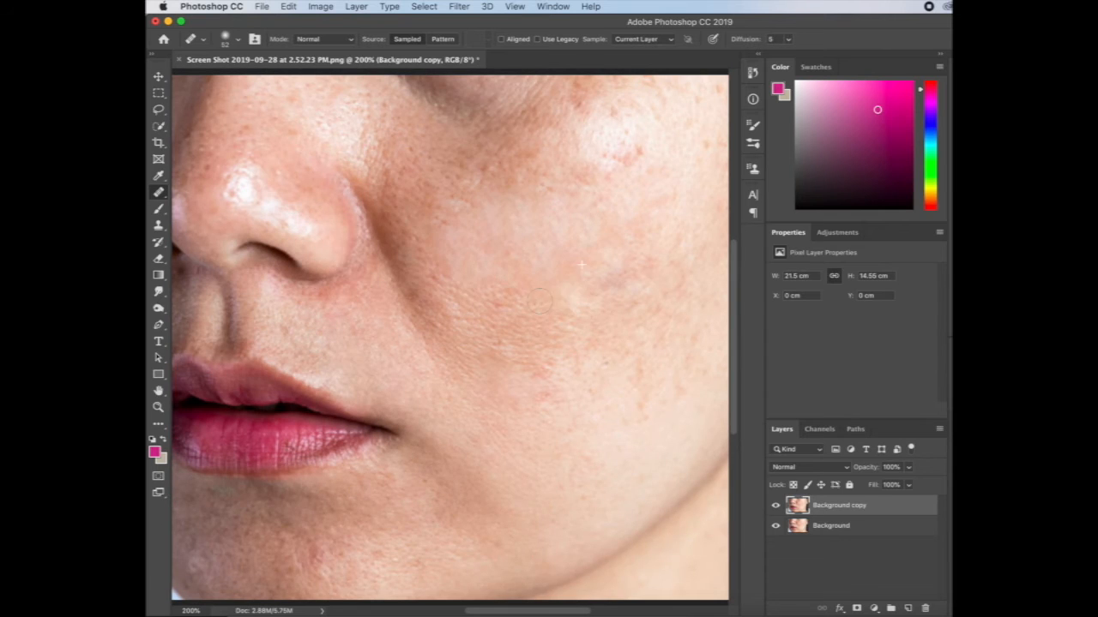
Compare the retouched face with the original by hiding and showing the Background copy layer.
{"action": "key", "text": "super+minus"}
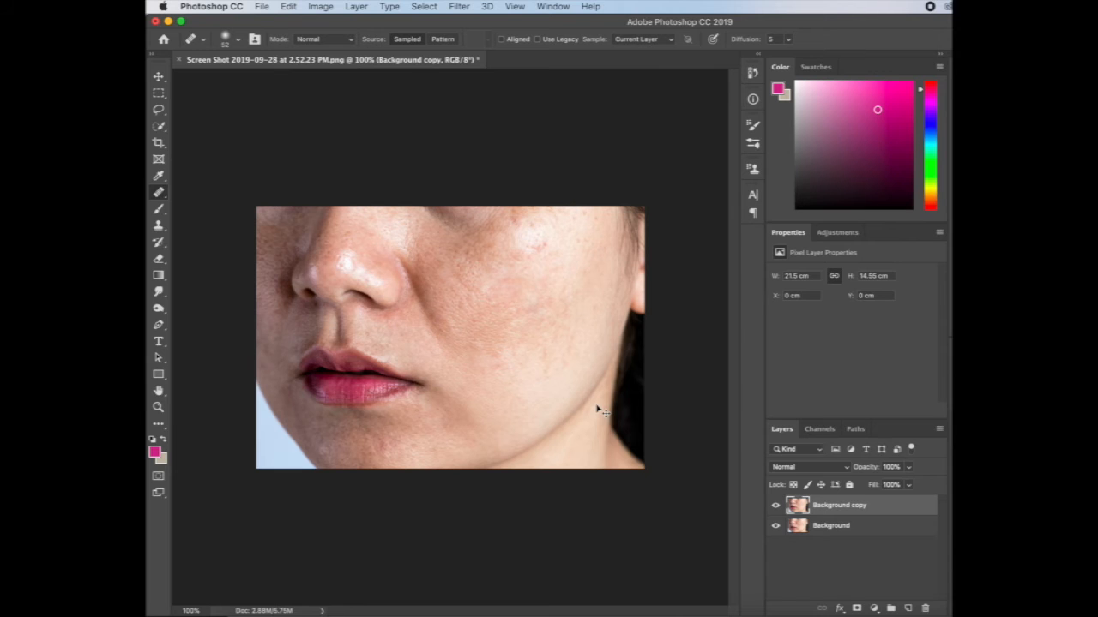
{"action": "left_click", "coordinate": [775, 506]}
{"action": "left_click", "coordinate": [775, 506]}
{"action": "left_click", "coordinate": [776, 506]}
{"action": "left_click", "coordinate": [775, 505]}
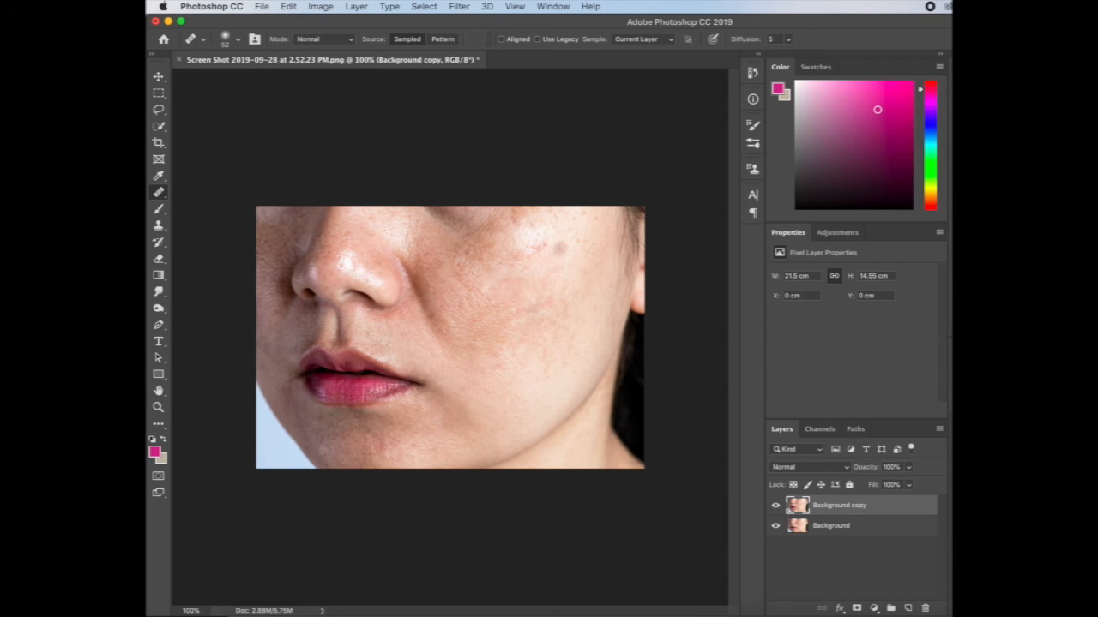
Heal the remaining red spots around the highlight on the upper cheek and the central cheek.
{"action": "key", "text": "super+plus"}
{"action": "key", "text": "super+plus"}
{"action": "scroll", "coordinate": [730, 337], "scroll_direction": "right", "scroll_amount": 5}
{"action": "left_click_drag", "start_coordinate": [484, 258], "coordinate": [455, 270]}
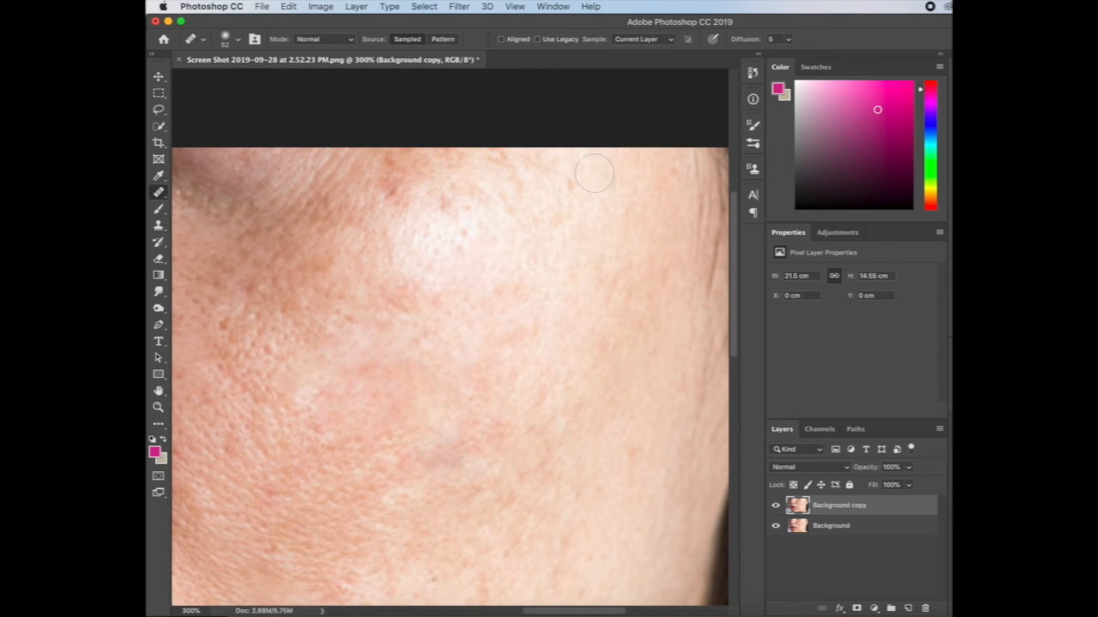
{"action": "key", "text": "super+minus"}
{"action": "key", "text": "super+minus"}
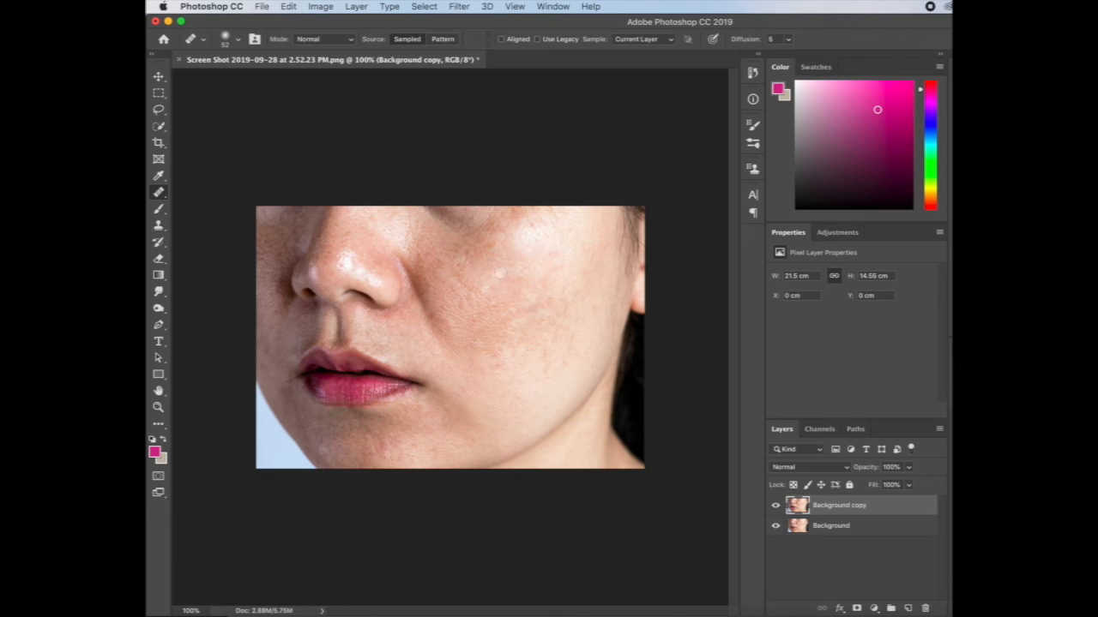
{"action": "left_click", "coordinate": [499, 302]}
Toggle the Background copy layer's visibility repeatedly to compare before and after at 50% view, leaving the layer shown.
{"action": "key", "text": "super+minus"}
{"action": "key", "text": "super+minus"}
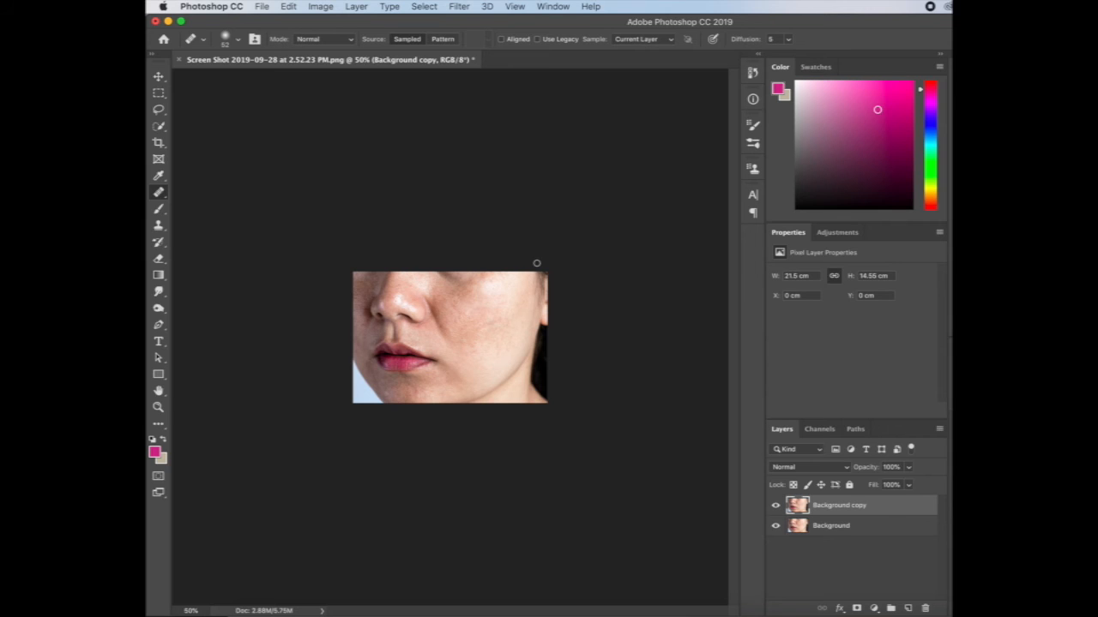
{"action": "left_click", "coordinate": [776, 507]}
{"action": "left_click", "coordinate": [777, 507]}
{"action": "left_click", "coordinate": [776, 512]}
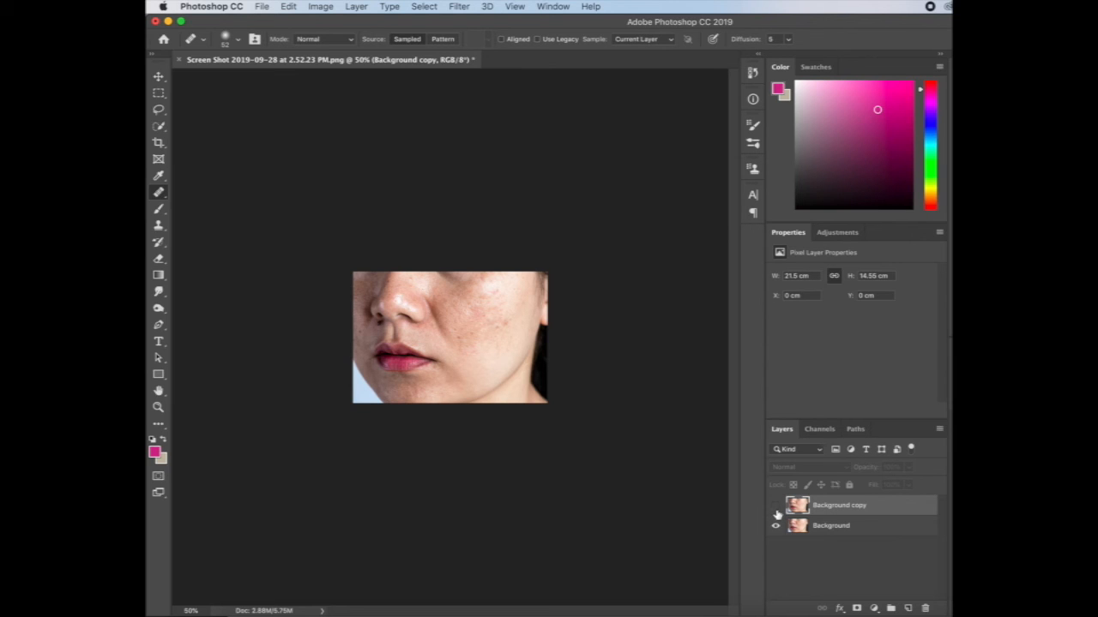
{"action": "left_click", "coordinate": [776, 510]}
{"action": "left_click", "coordinate": [776, 508]}
{"action": "left_click", "coordinate": [775, 507]}
{"action": "left_click", "coordinate": [775, 508]}
{"action": "left_click", "coordinate": [775, 507]}
{"action": "left_click", "coordinate": [775, 507]}
{"action": "left_click", "coordinate": [775, 509]}
{"action": "left_click", "coordinate": [775, 509]}
{"action": "left_click", "coordinate": [776, 508]}
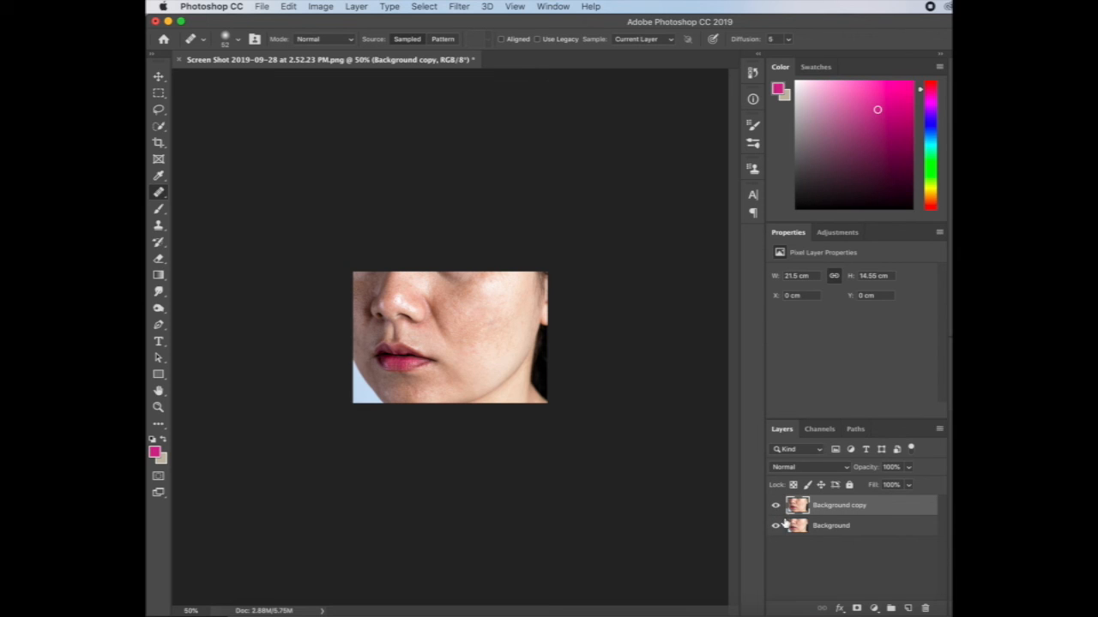
{"action": "left_click", "coordinate": [776, 510]}
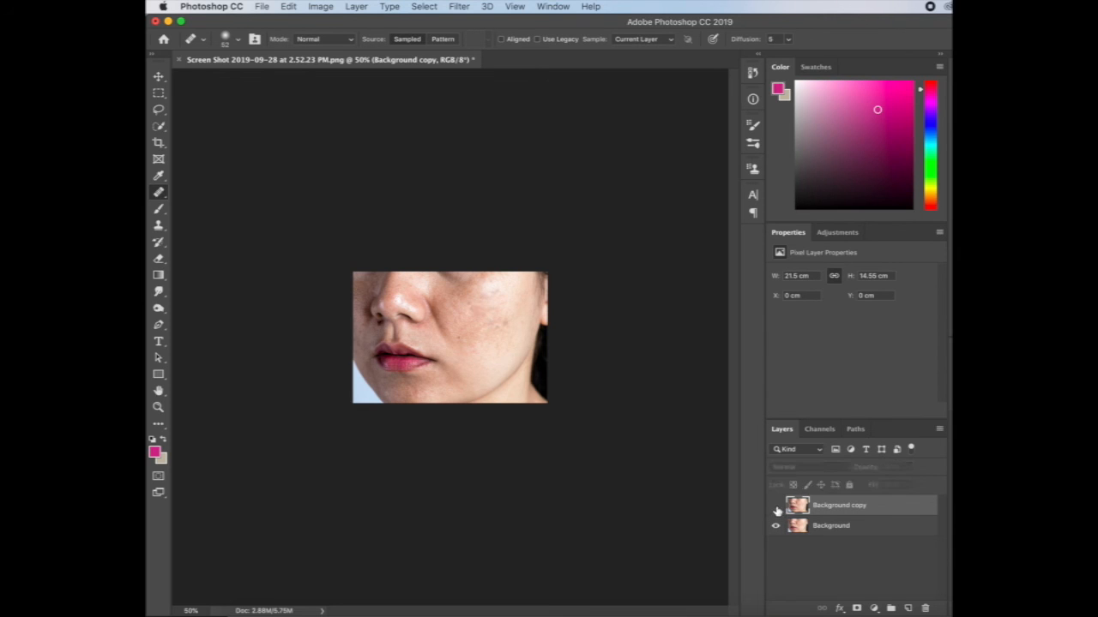
{"action": "left_click", "coordinate": [775, 508]}
{"action": "left_click", "coordinate": [775, 508]}
{"action": "left_click", "coordinate": [774, 512]}
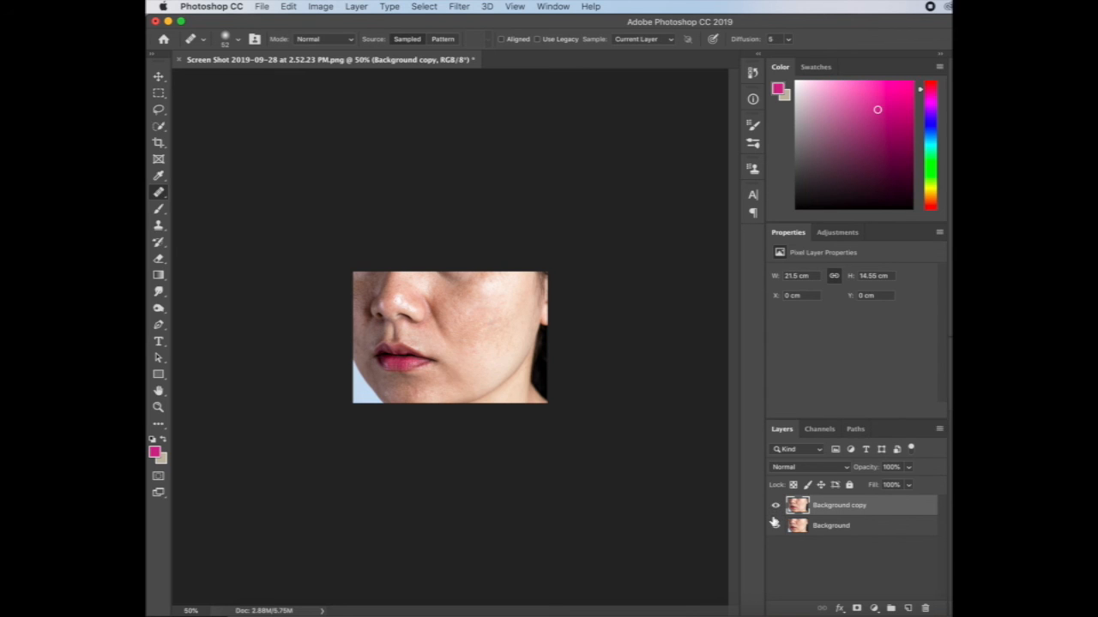